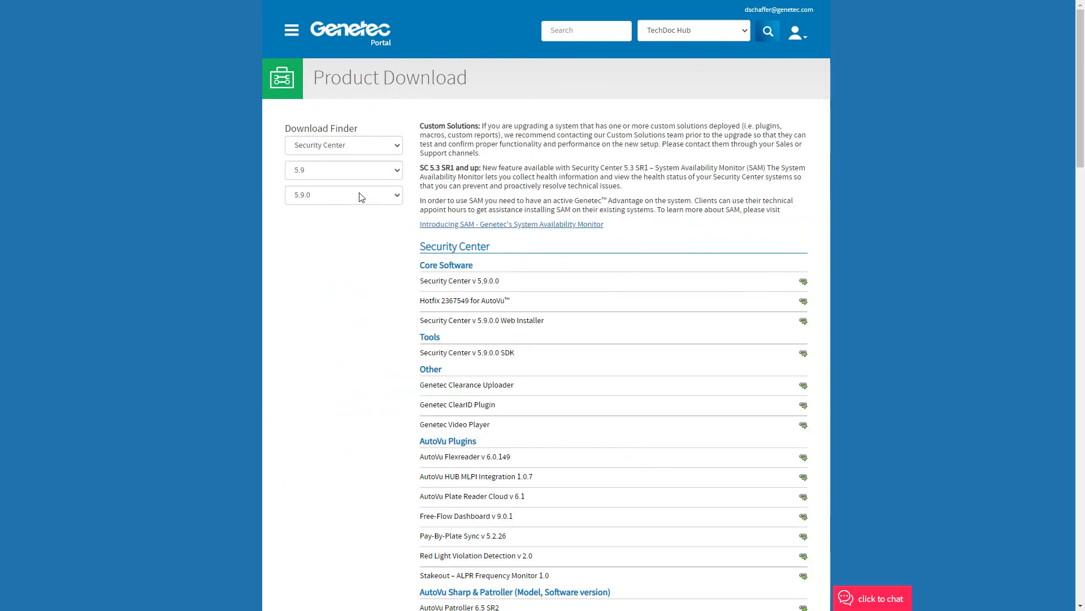
- Filter the Security Center 5.9 downloads to build 5.9.2 and download the Clearance Video Request Plugin 3.0 GA
click(350, 194)
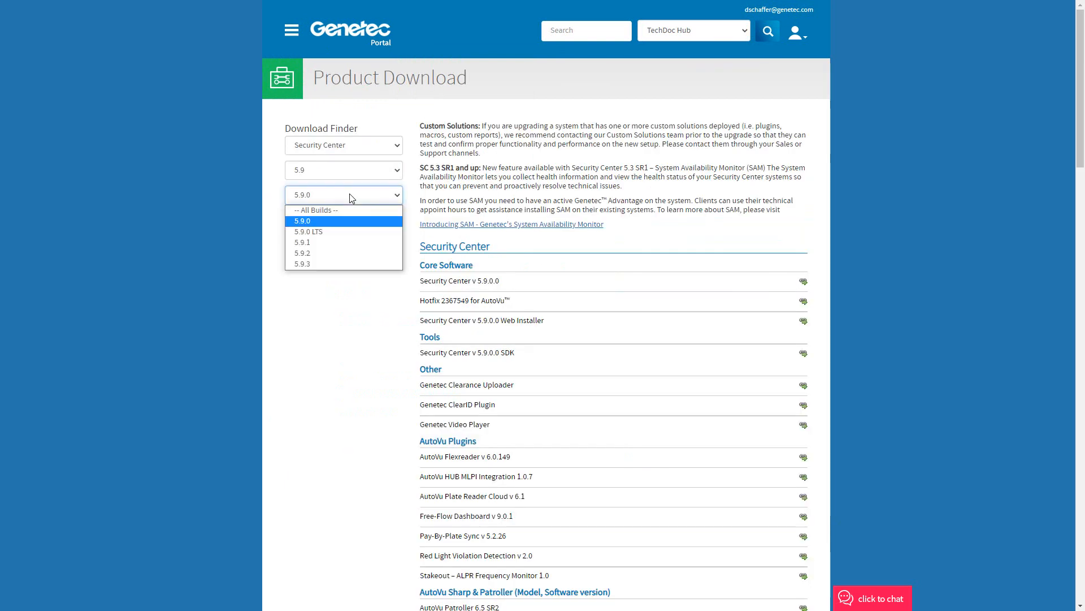
click(346, 253)
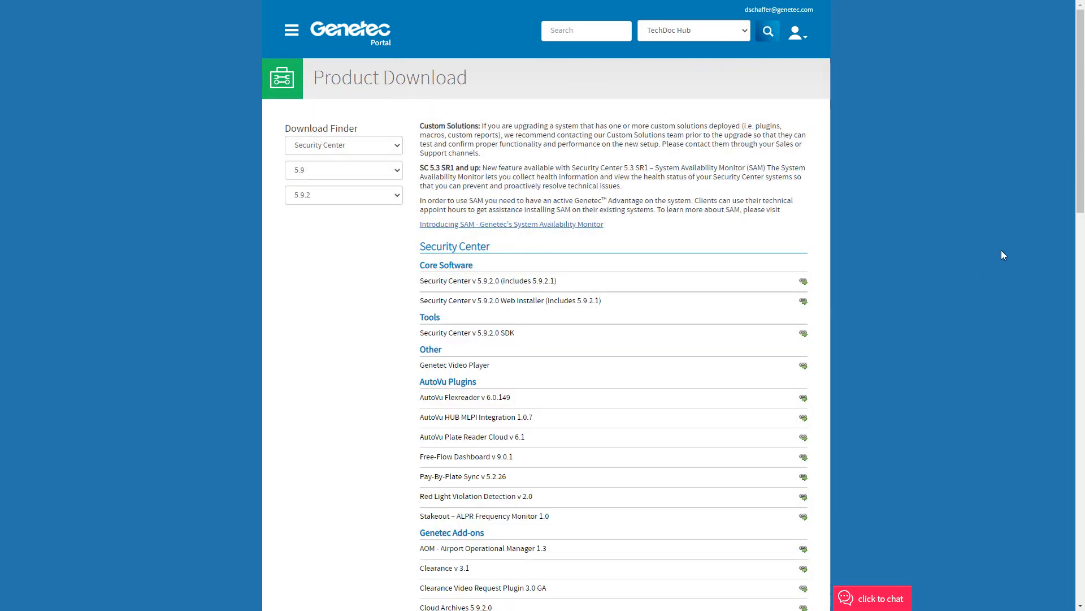
drag(1081, 186, 1081, 281)
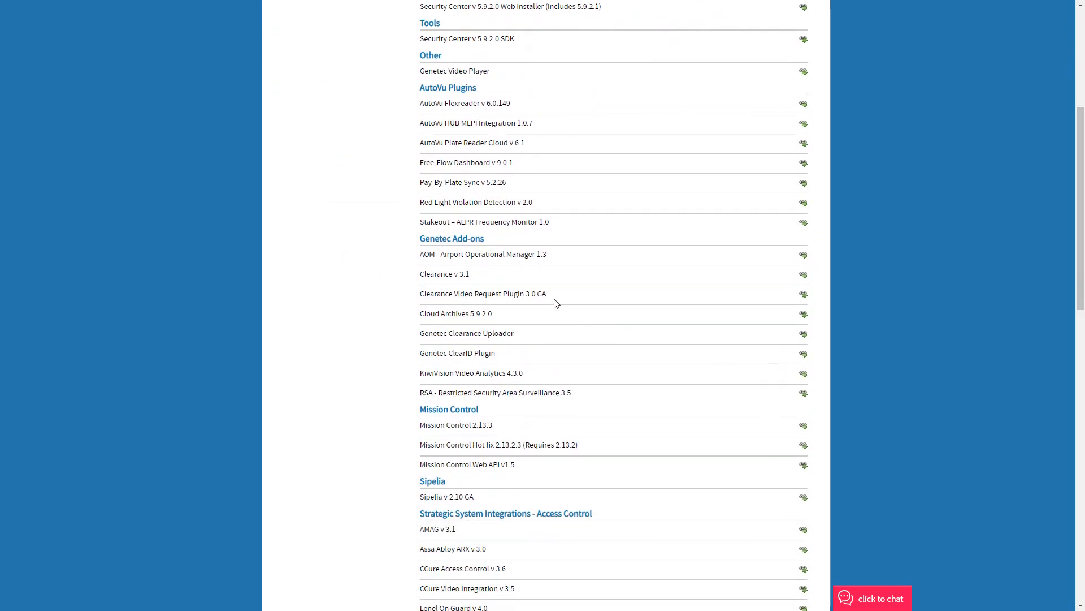
click(803, 294)
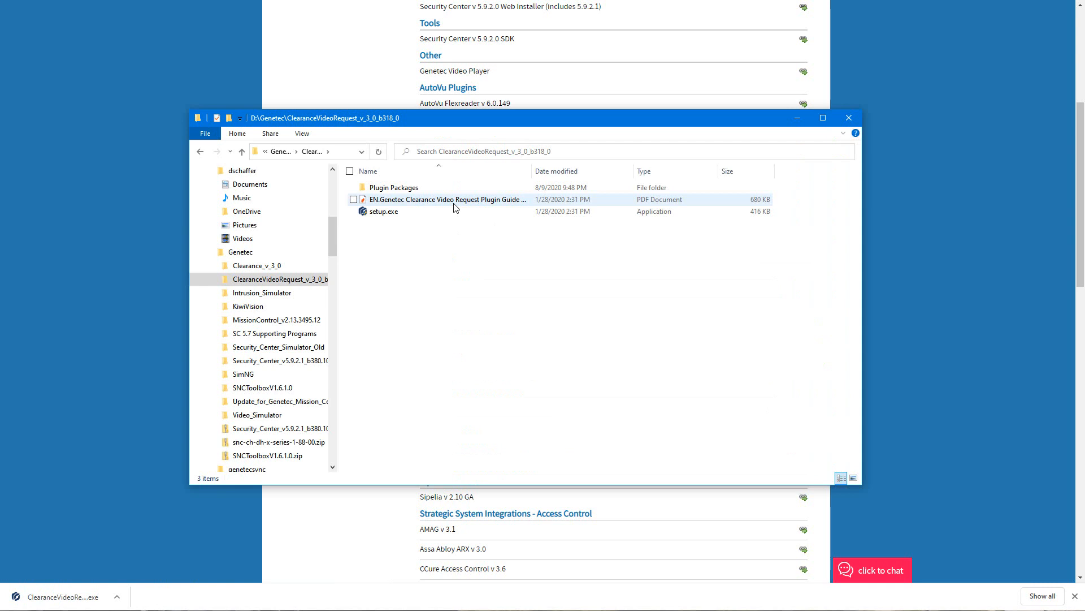
- Run the plugin's setup.exe as administrator and complete the installation in English (United States)
click(377, 211)
right_click(376, 211)
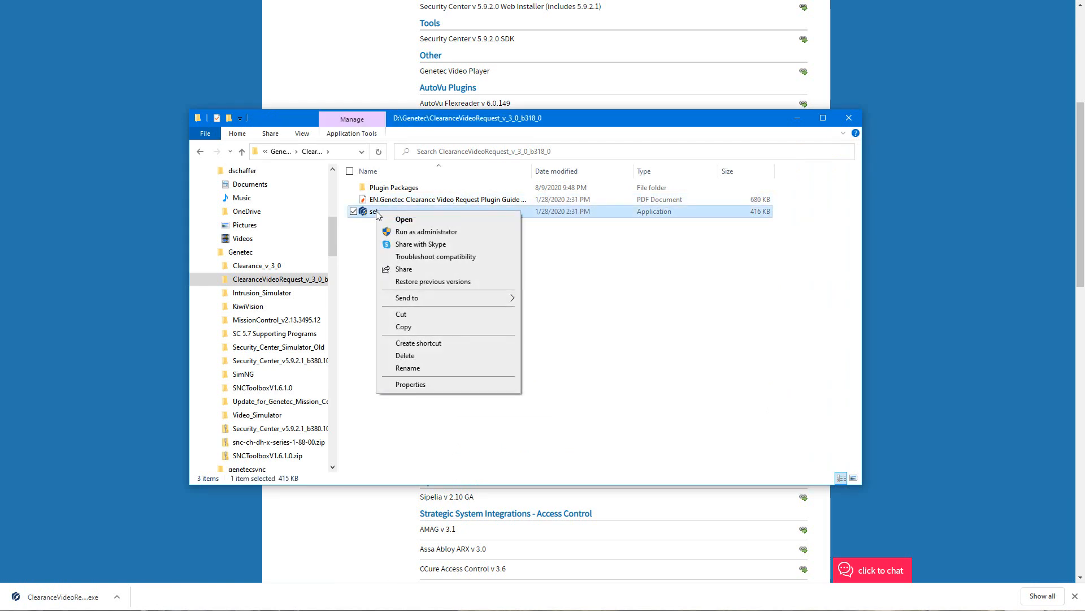
click(455, 233)
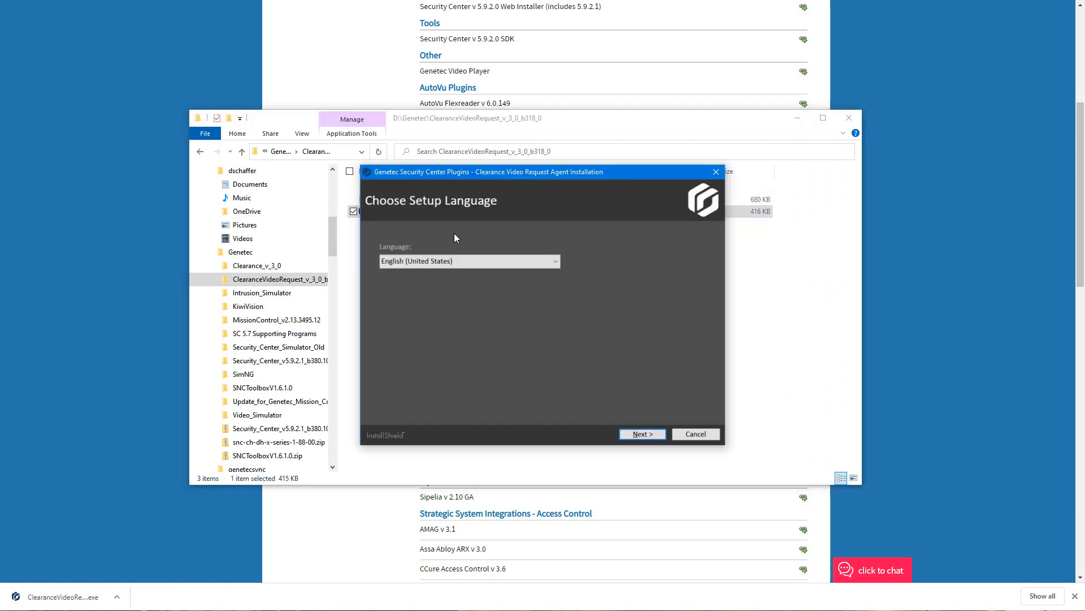
click(628, 433)
click(629, 432)
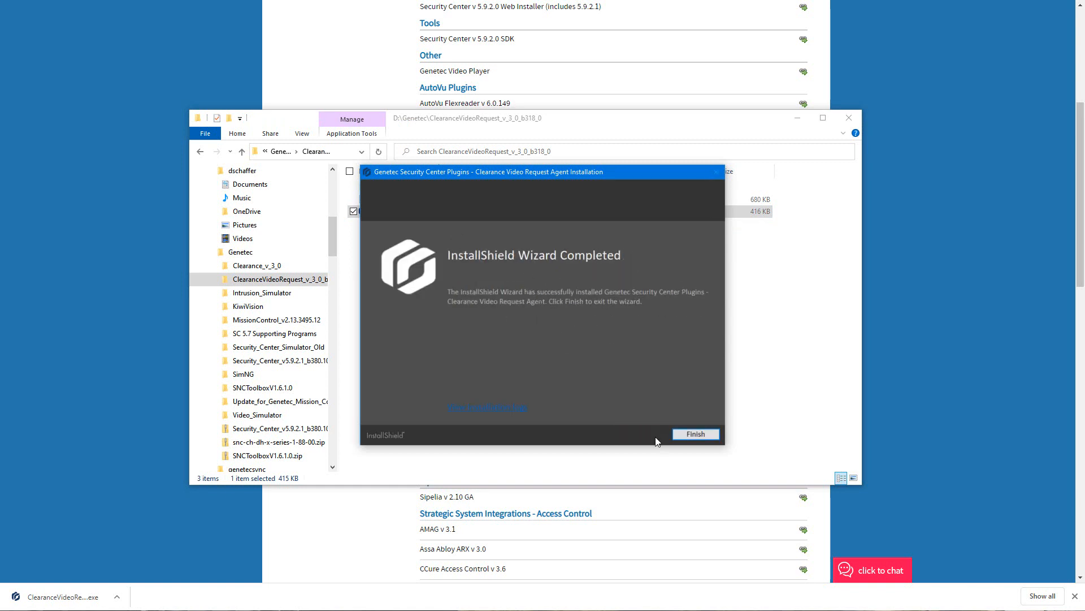
click(696, 434)
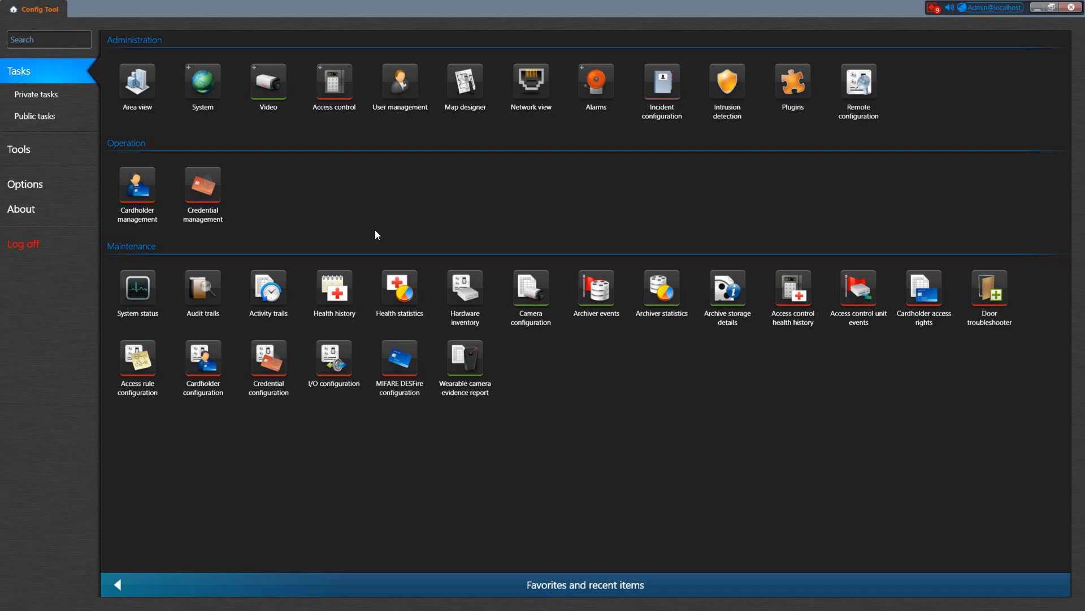
- In Config Tool, create a plugin role of type Genetec Clearance Video Request, keeping the default entity name and description
click(789, 95)
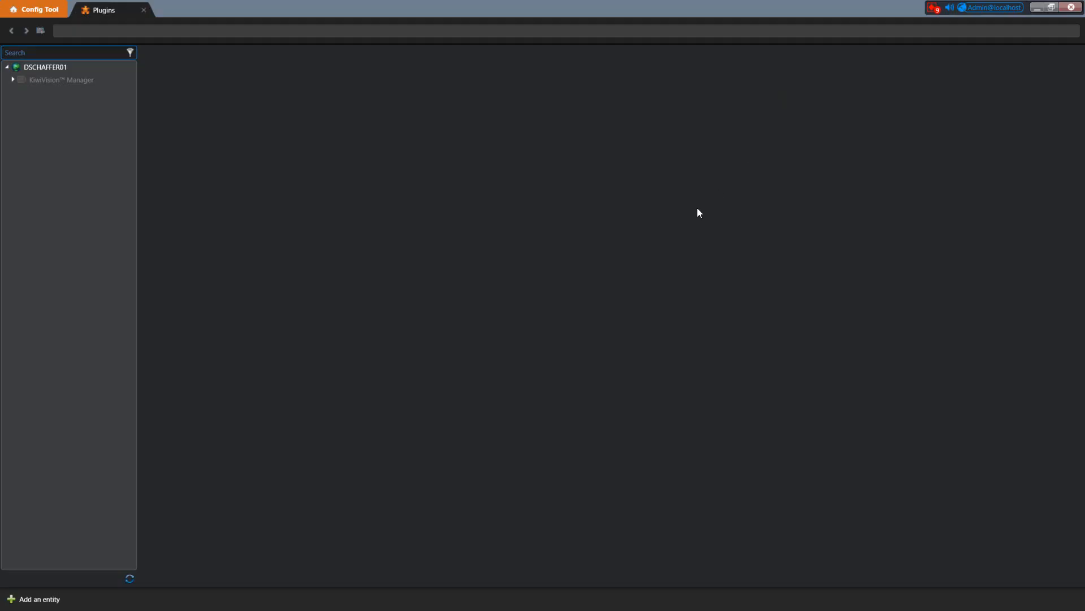
click(23, 599)
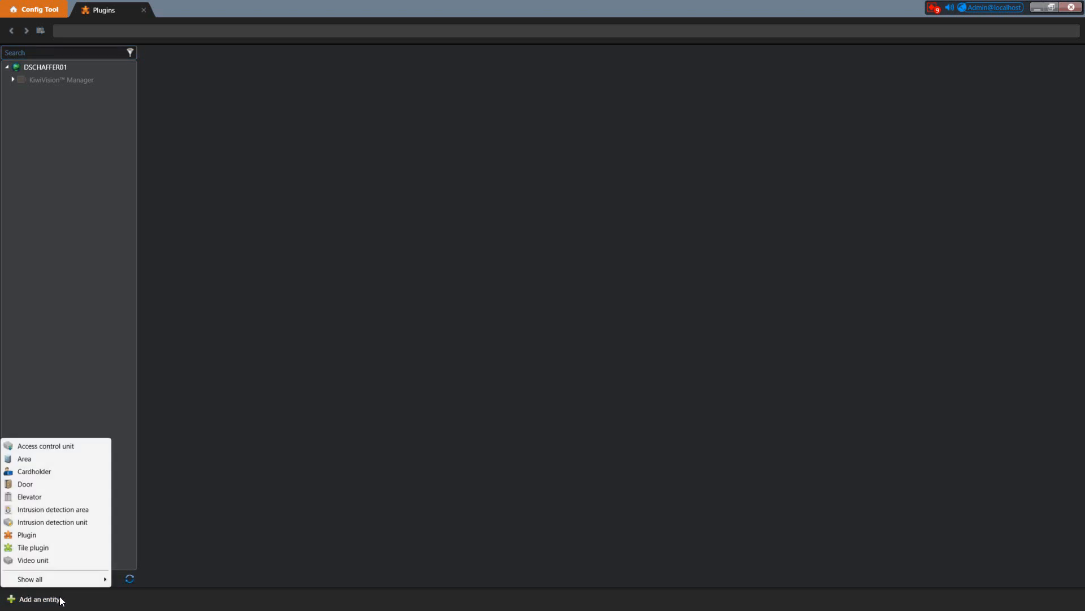
click(81, 537)
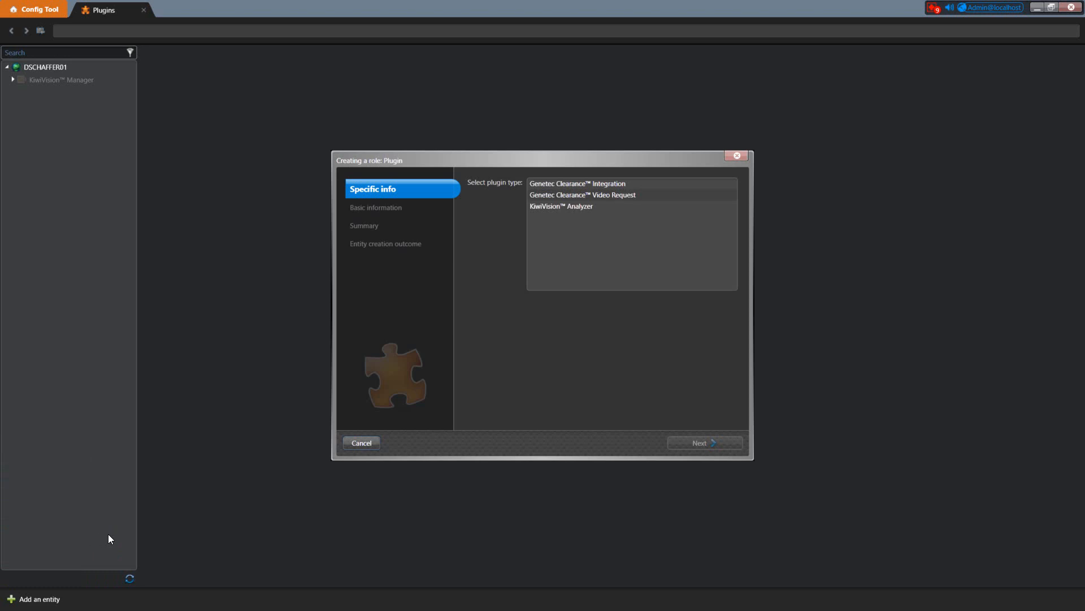
click(626, 195)
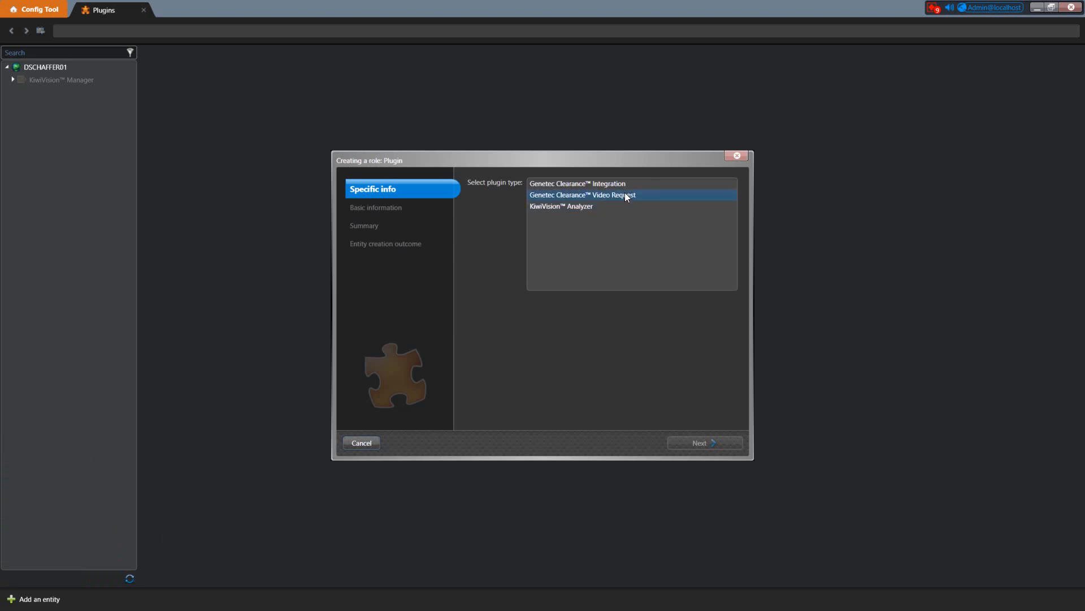
click(626, 195)
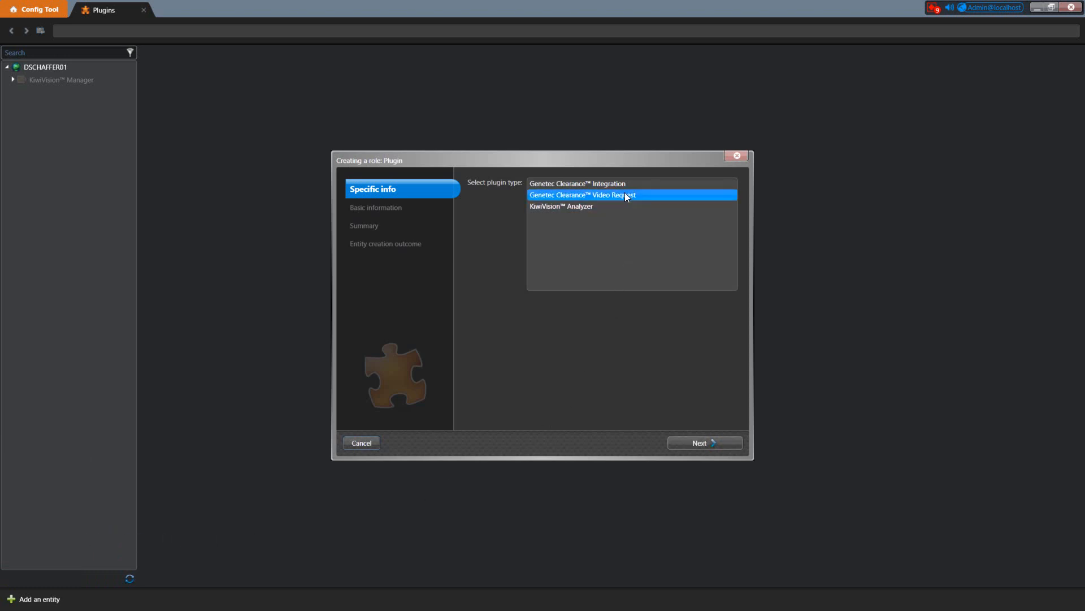
click(691, 437)
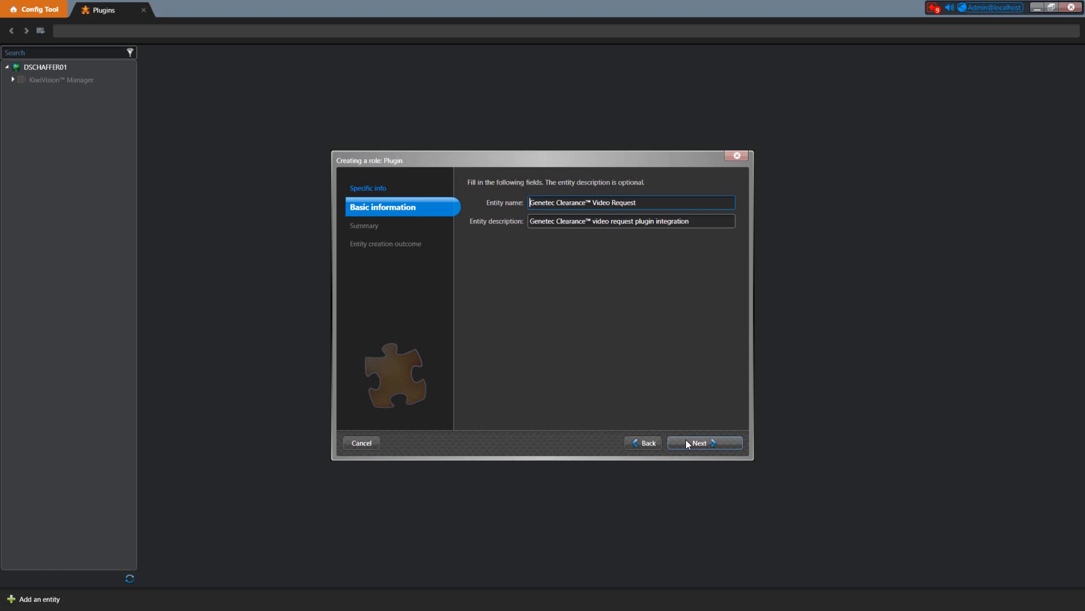
click(688, 444)
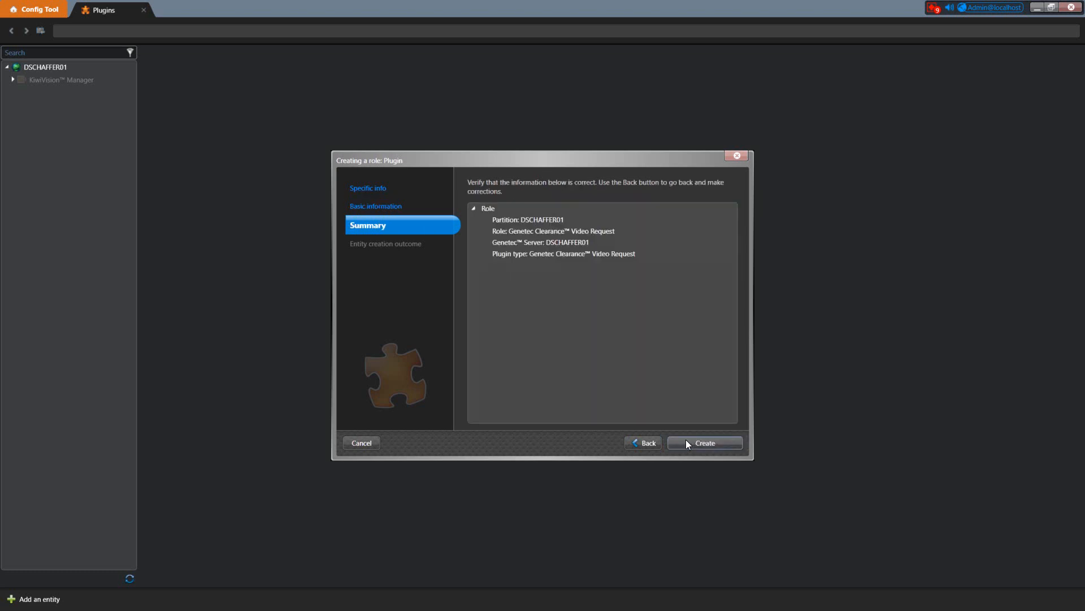
click(686, 439)
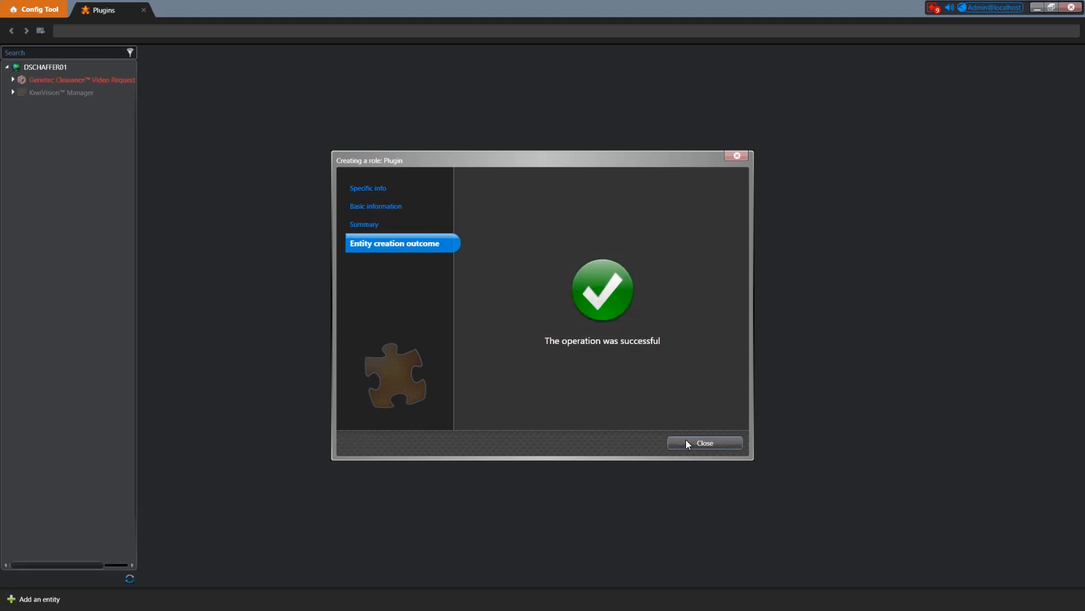
click(686, 442)
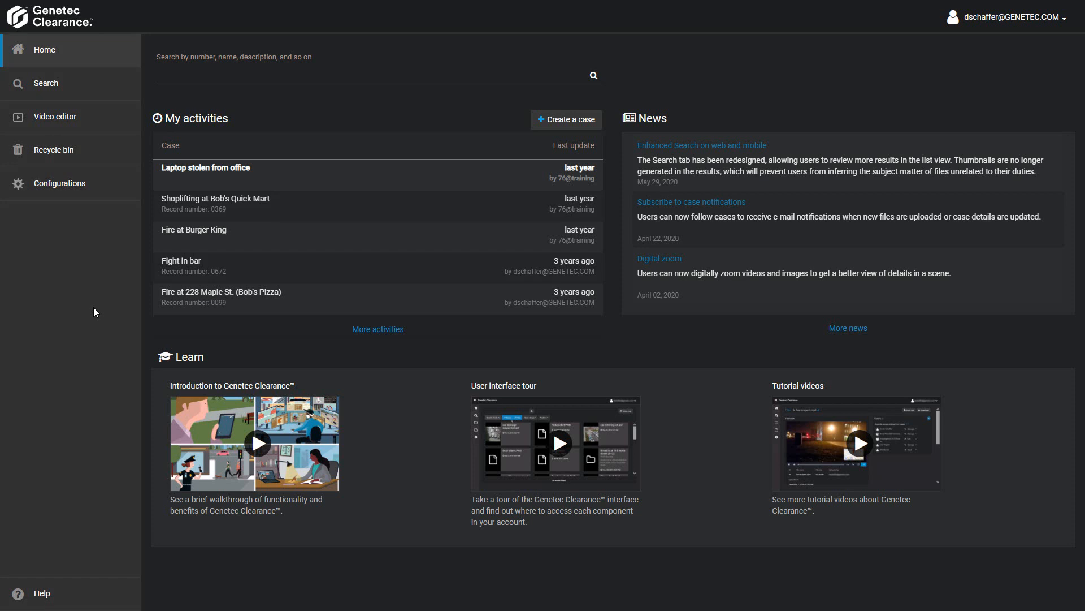
- In the Genetec Clearance web application, open the Integrations configuration
click(80, 194)
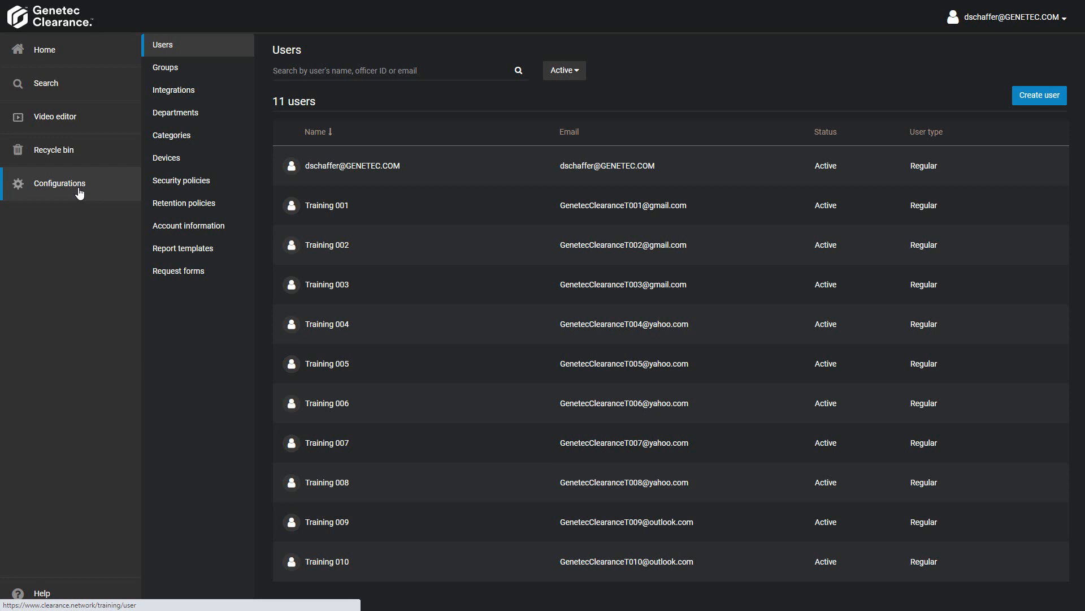
click(214, 97)
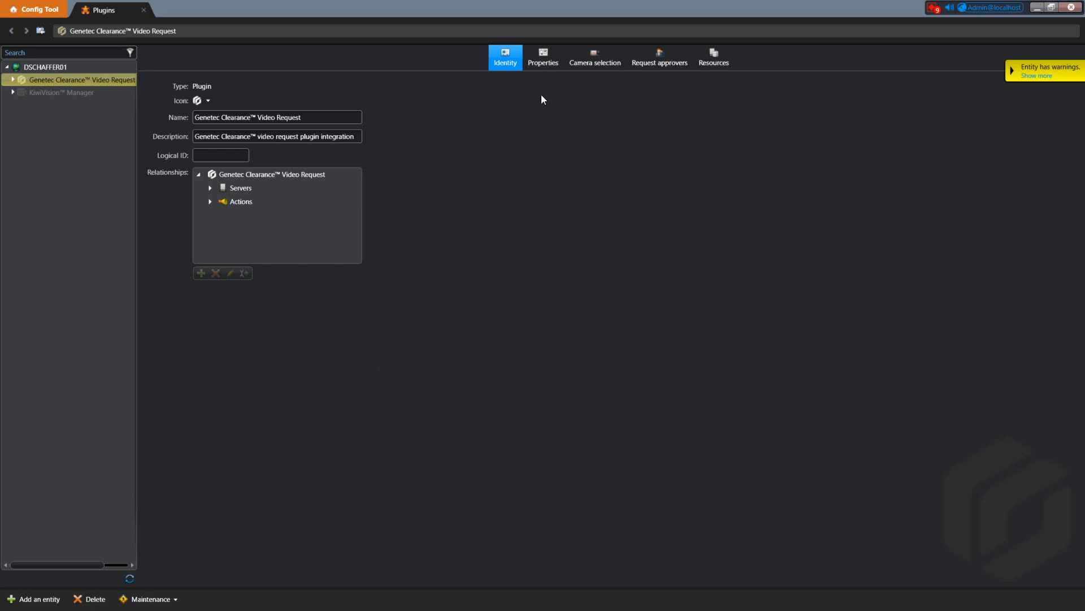
- Back in Config Tool, open the account configuration file import in the Video Request plugin's properties
click(544, 61)
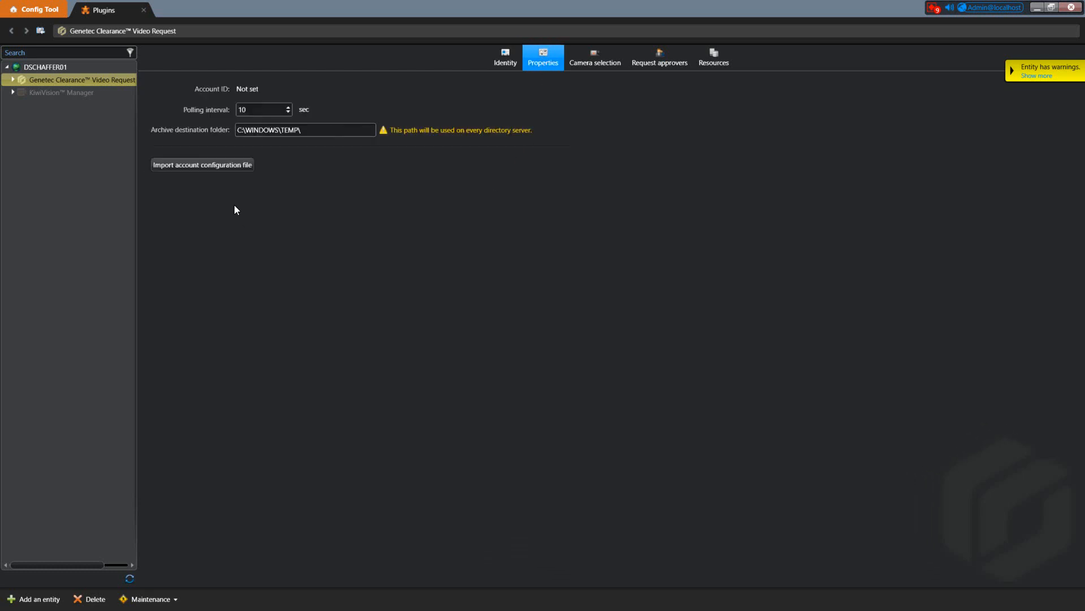
click(220, 167)
- Add the Storage Room camera from Power Facility's Outdoor Cameras to the plugin's camera selection and apply the change
click(595, 64)
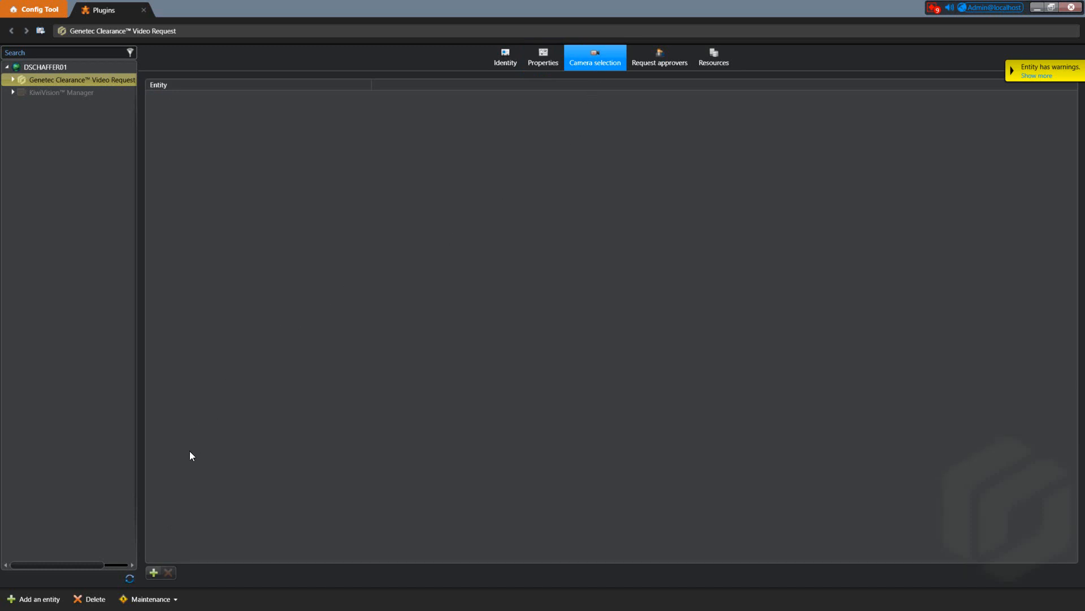
click(154, 574)
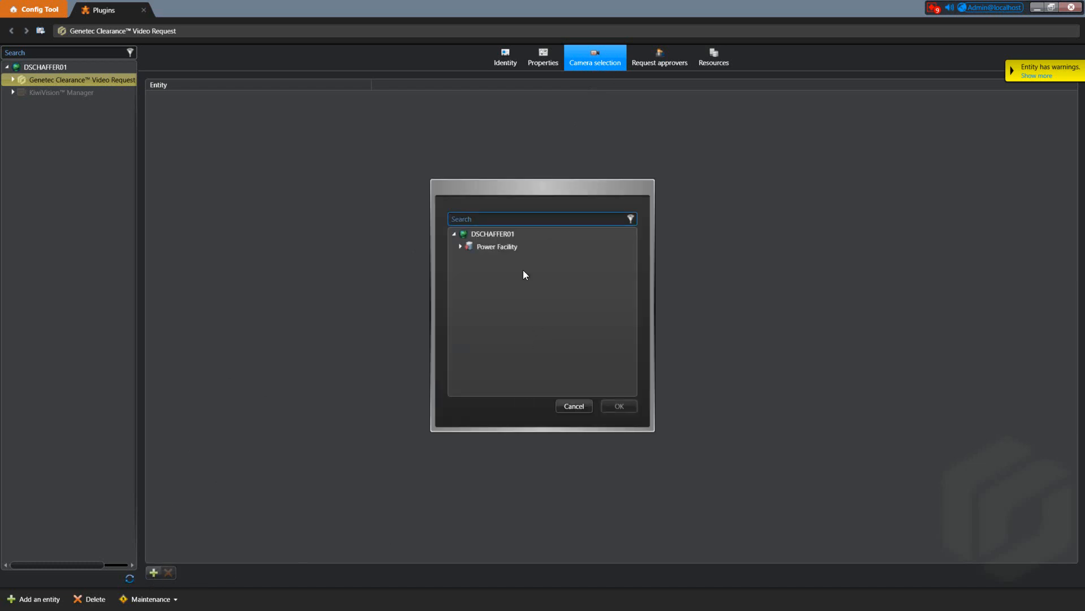
click(470, 250)
click(462, 248)
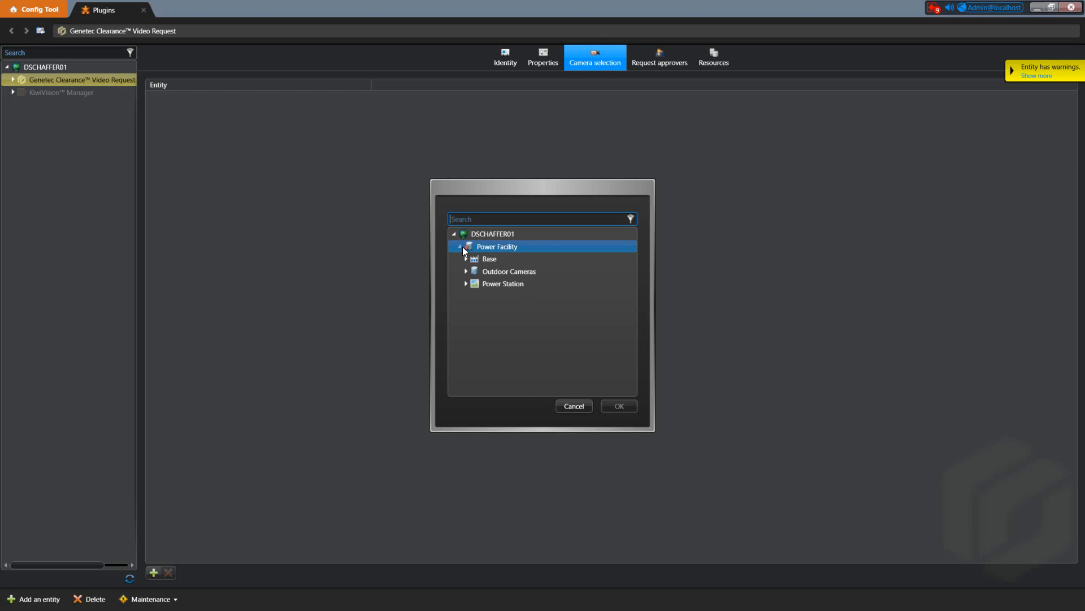
click(461, 273)
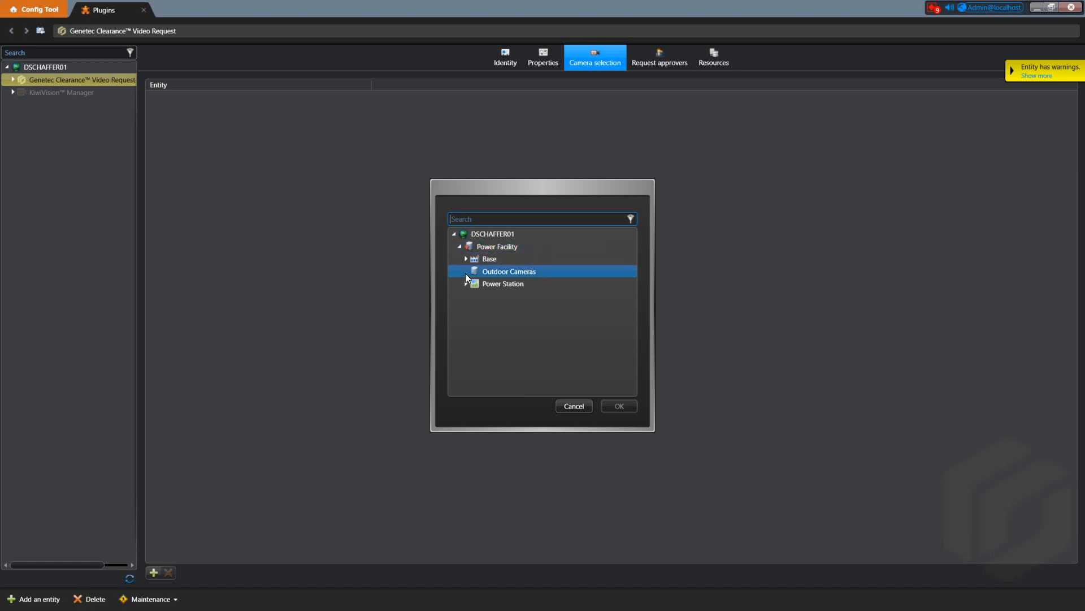
click(466, 273)
click(500, 285)
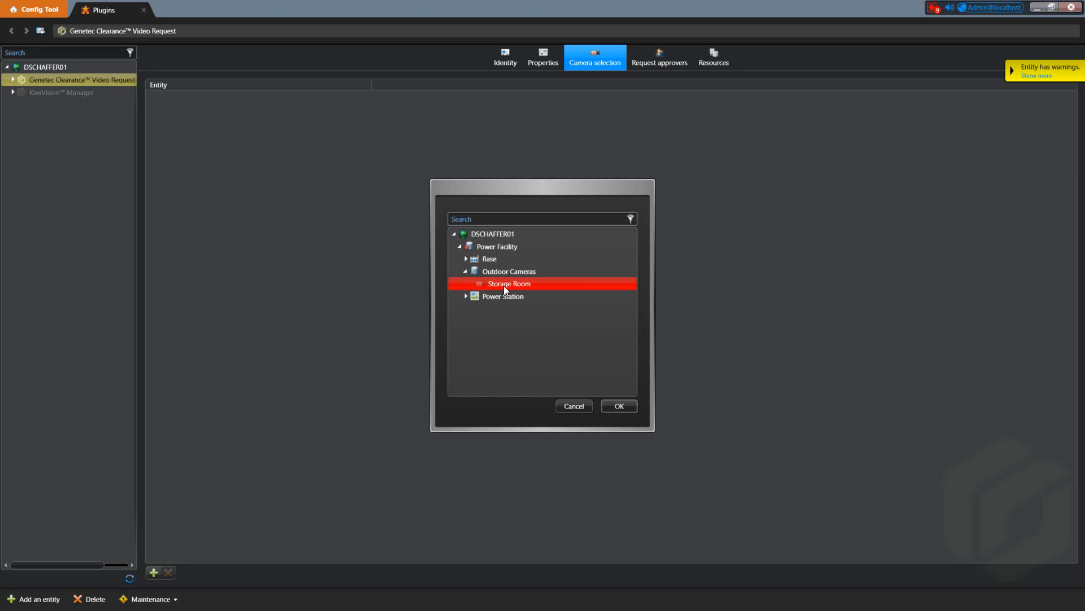
click(611, 403)
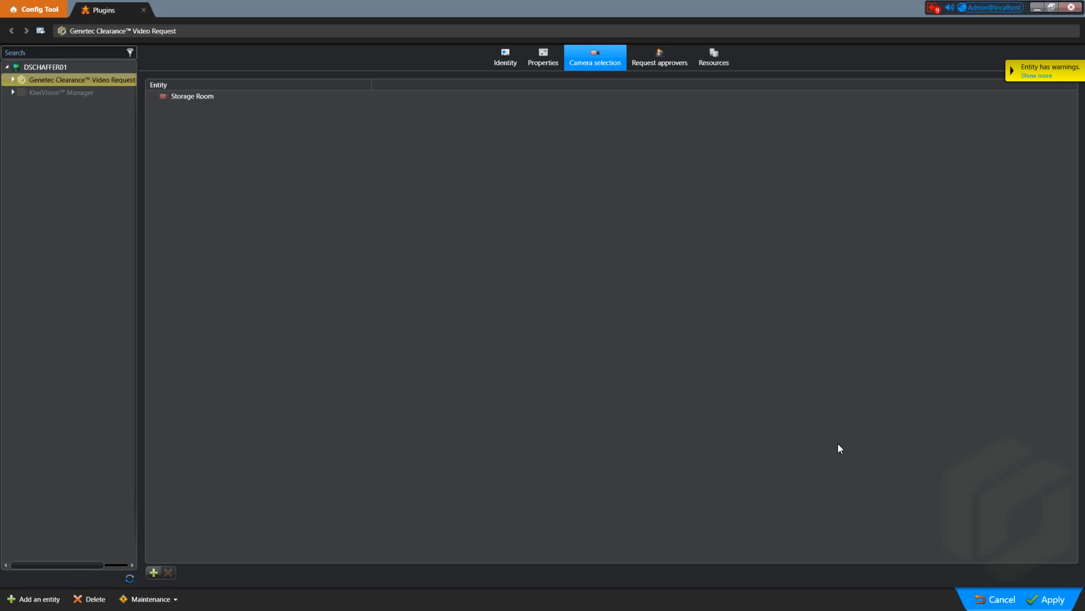
click(1052, 601)
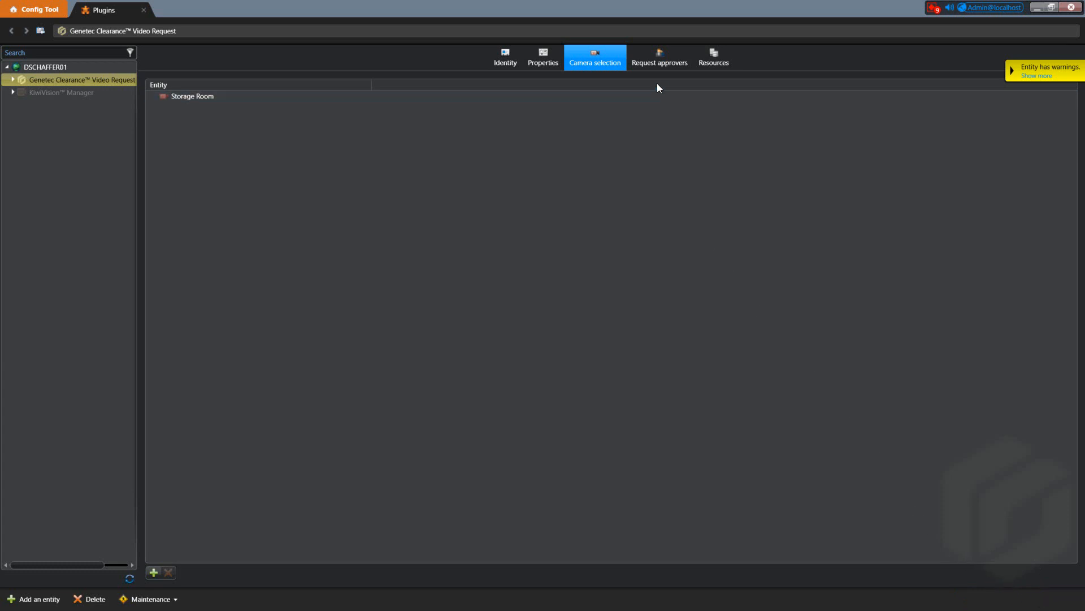
- Add the user listed under the Security group as a request approver for the plugin and apply the change
click(657, 68)
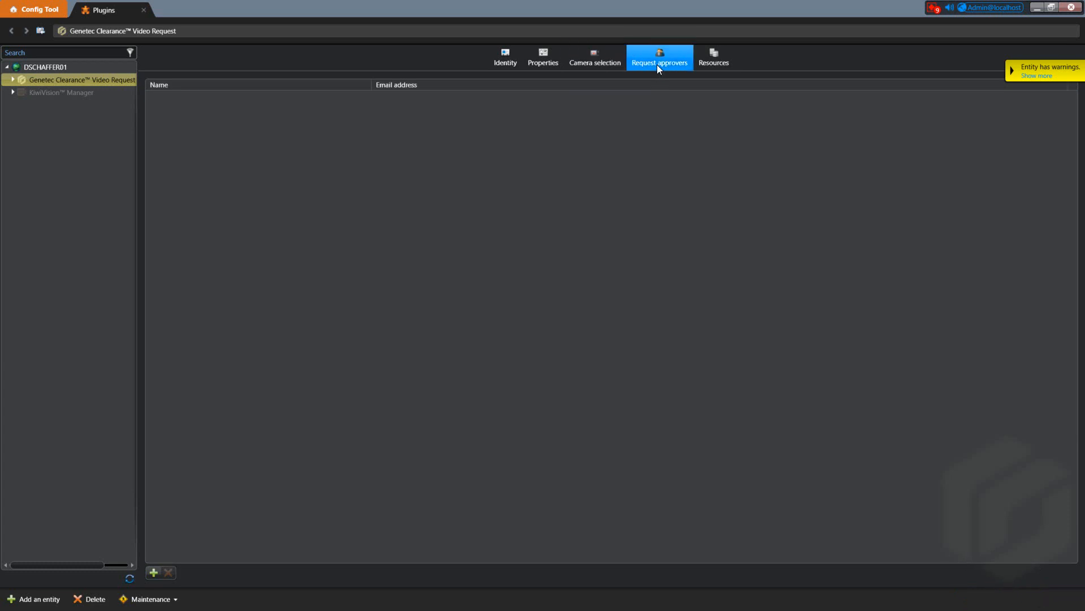
click(154, 573)
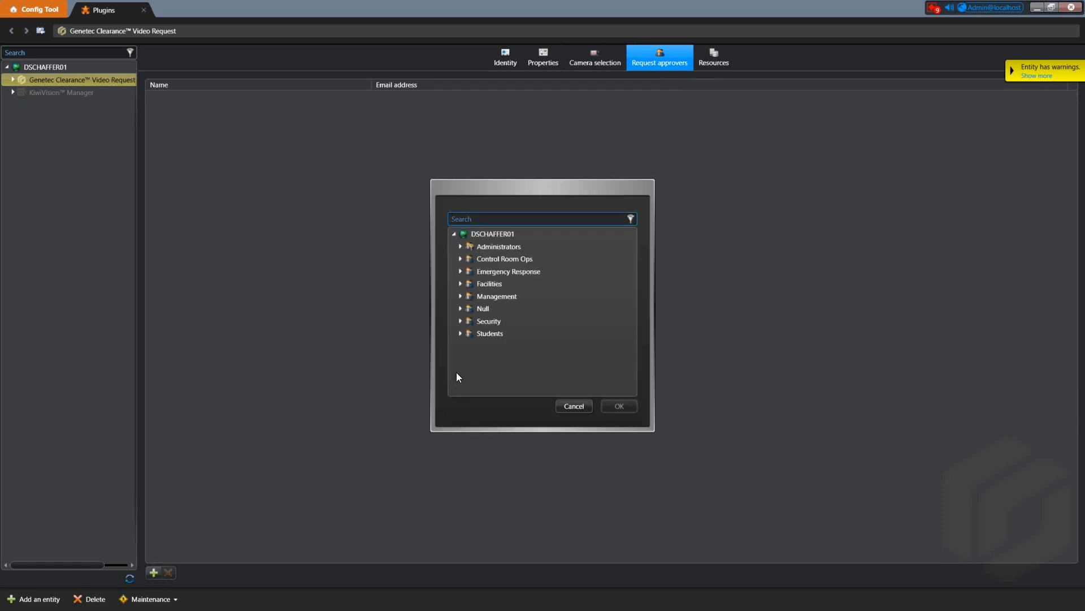
click(459, 322)
click(459, 321)
click(494, 334)
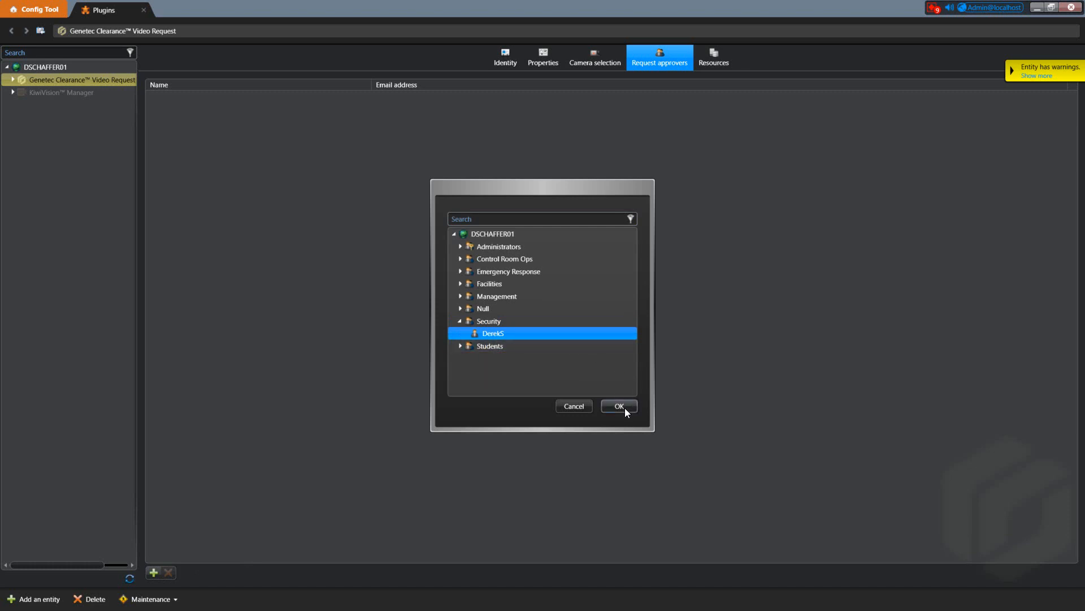
click(619, 406)
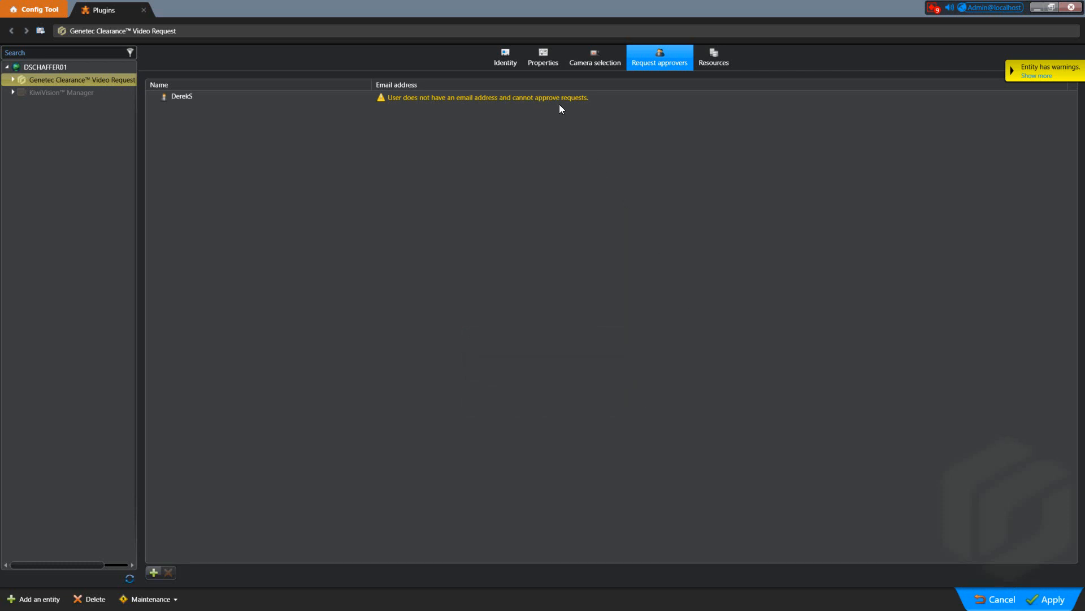
click(1049, 599)
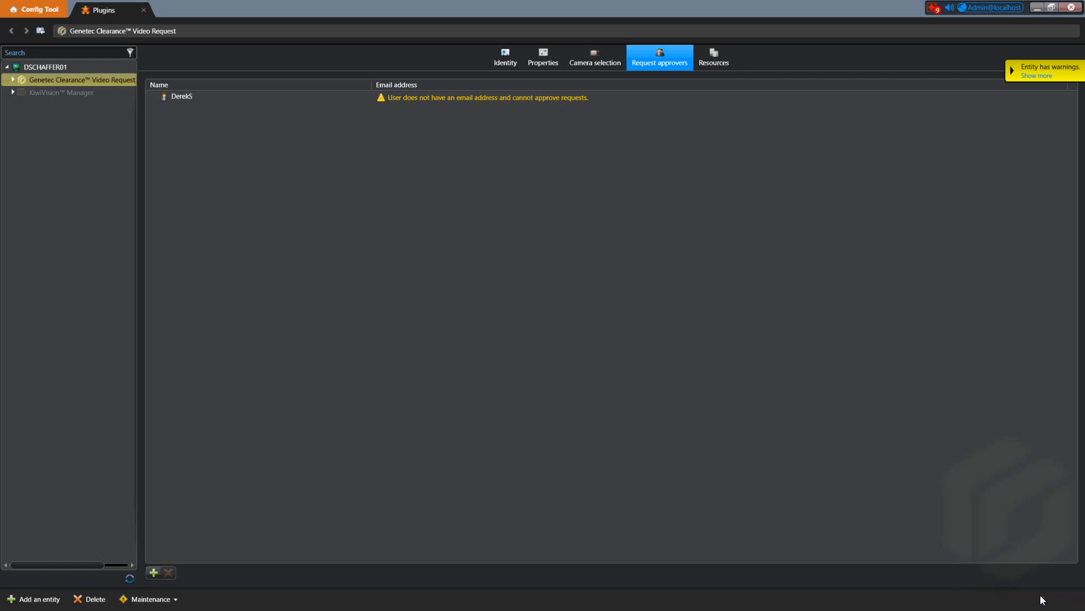